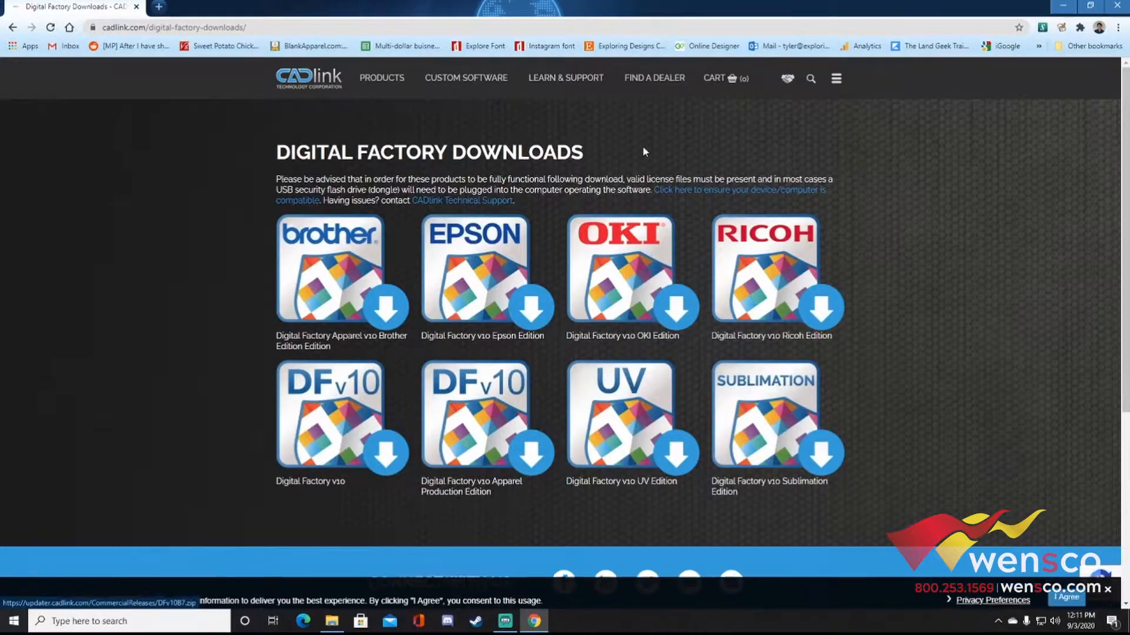
Step: Download the Digital Factory v10 OKI Edition package and extract DFv10B7.zip to the proposed folder in Downloads
{"action": "left_click", "coordinate": [665, 316]}
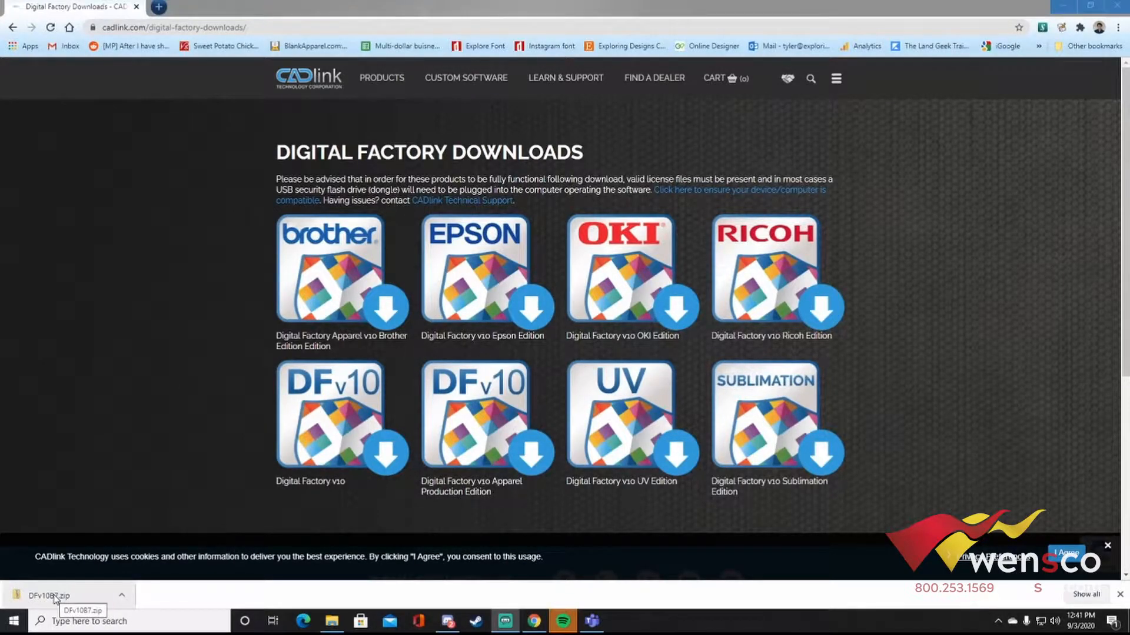
{"action": "left_click", "coordinate": [55, 597]}
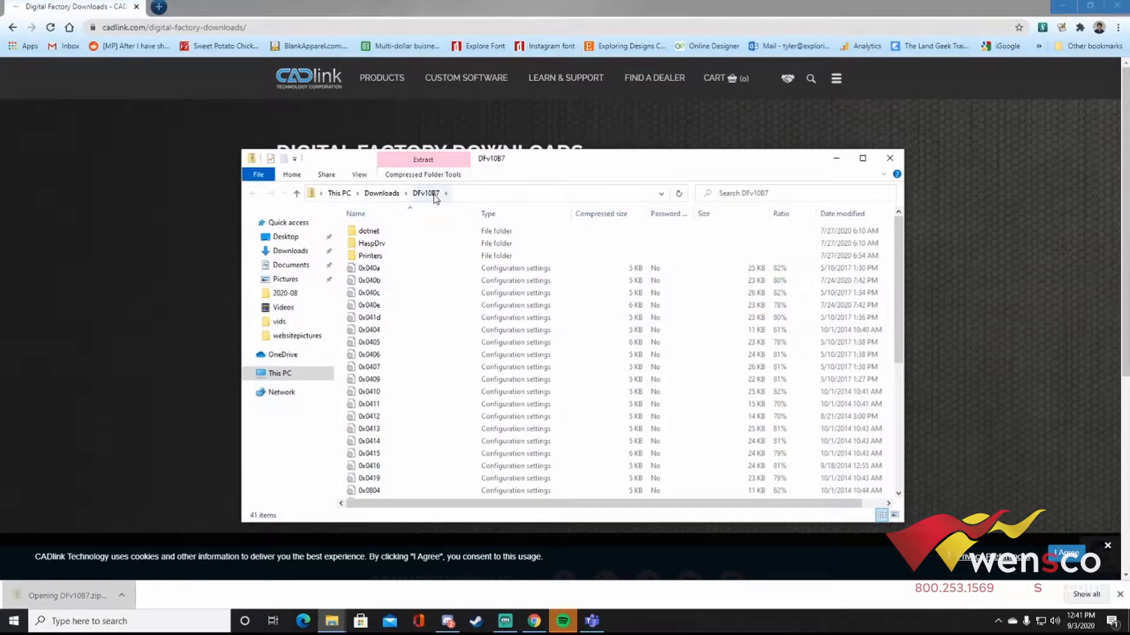
{"action": "left_click", "coordinate": [426, 176]}
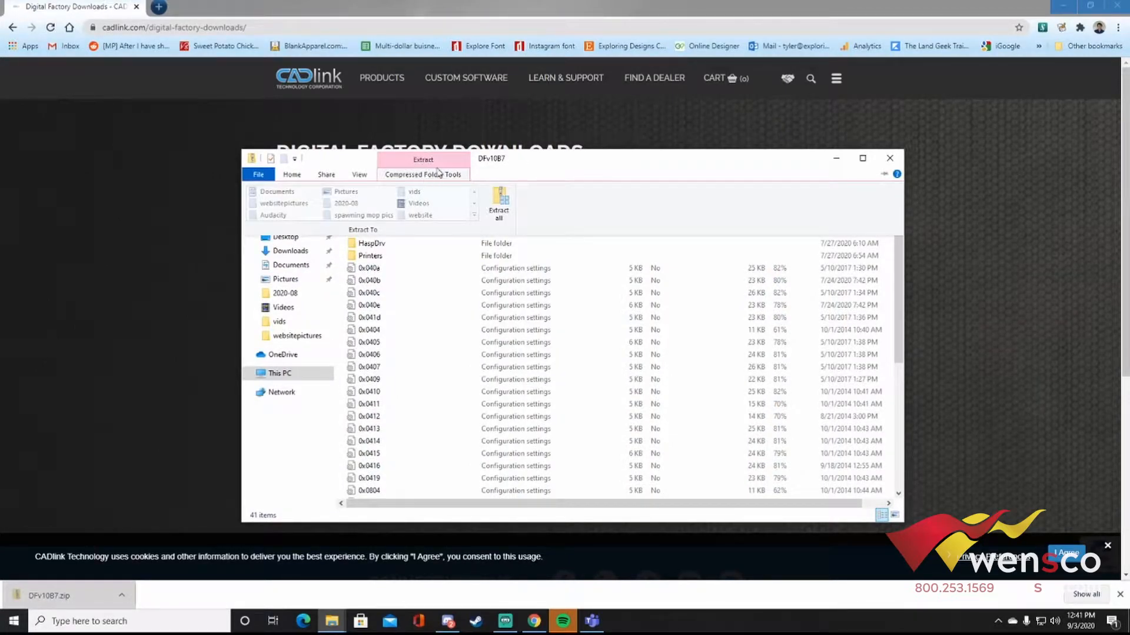
{"action": "left_click", "coordinate": [498, 203]}
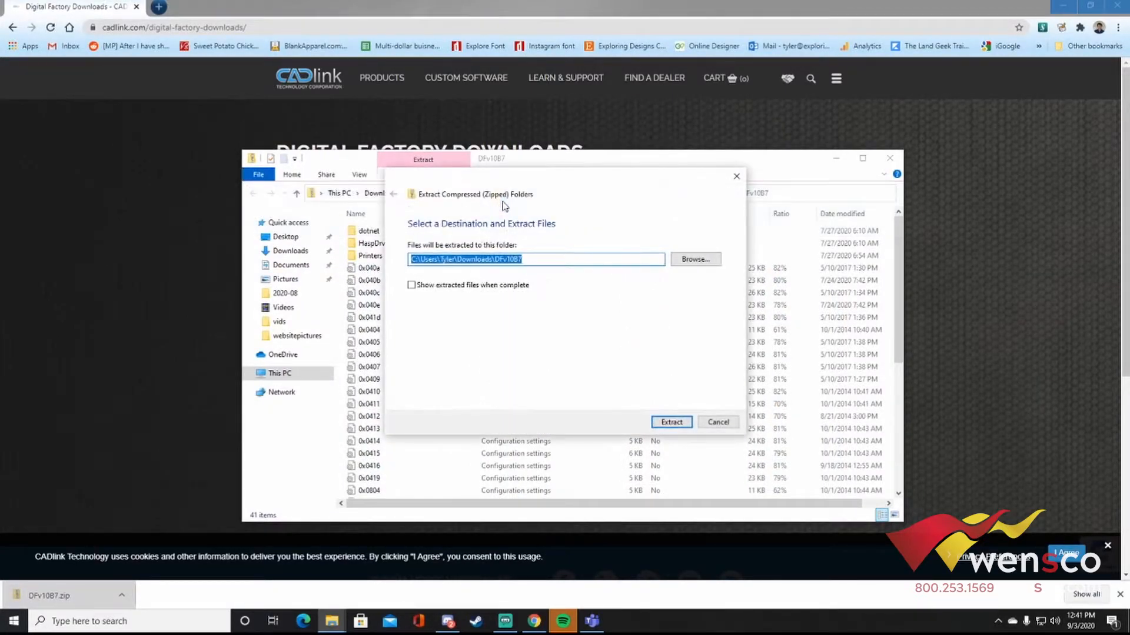
{"action": "left_click", "coordinate": [676, 421]}
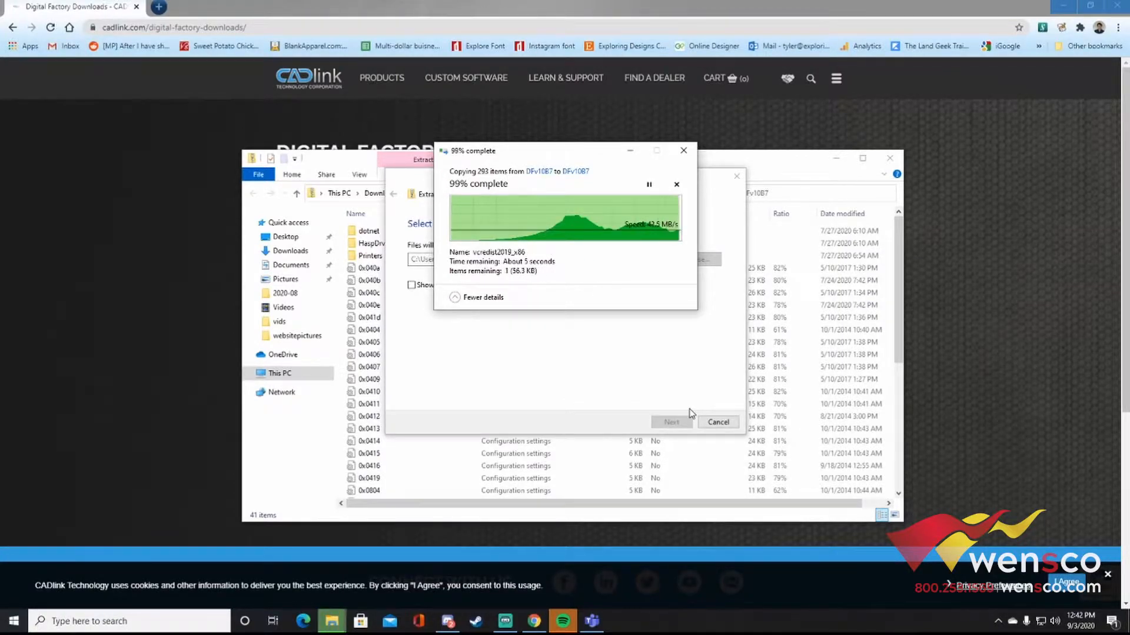
Step: Run the setup application from the extracted DFv10B7 folder and continue past the USB flash dongle page
{"action": "left_click", "coordinate": [382, 194]}
{"action": "double_click", "coordinate": [367, 257]}
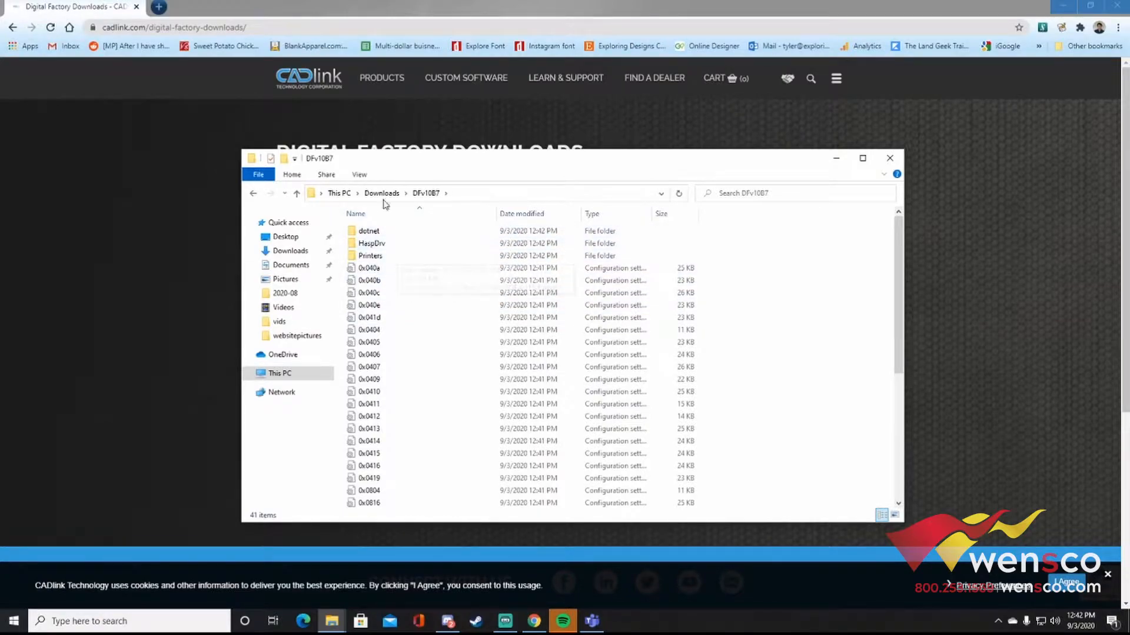
{"action": "scroll", "coordinate": [493, 297], "scroll_direction": "down", "scroll_amount": 1}
{"action": "scroll", "coordinate": [493, 297], "scroll_direction": "down", "scroll_amount": 5}
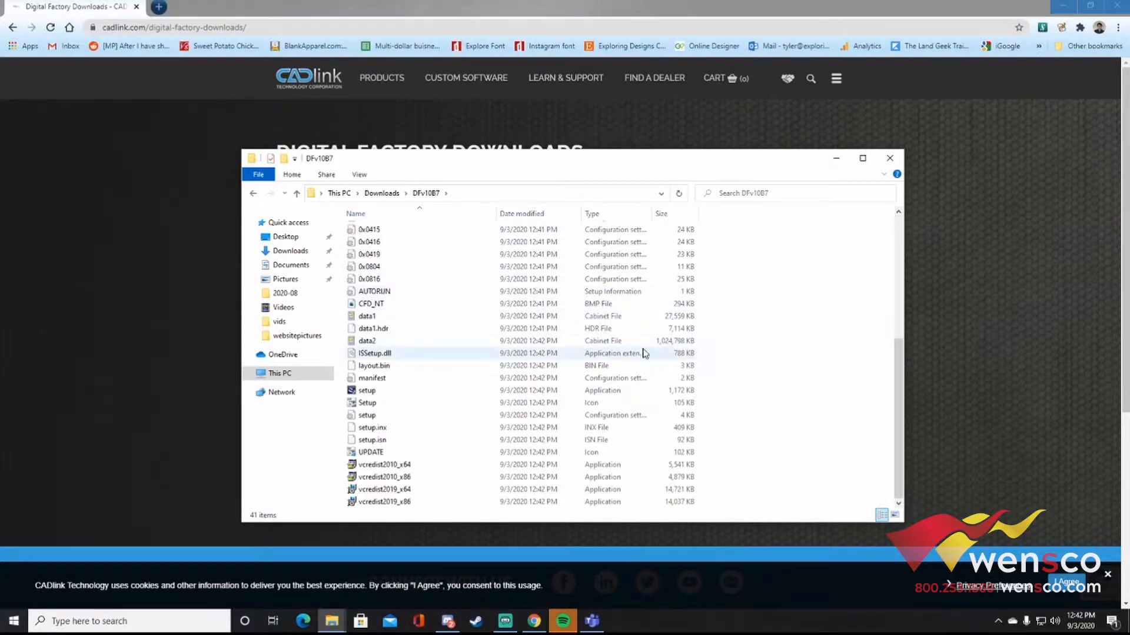
{"action": "left_click", "coordinate": [366, 392]}
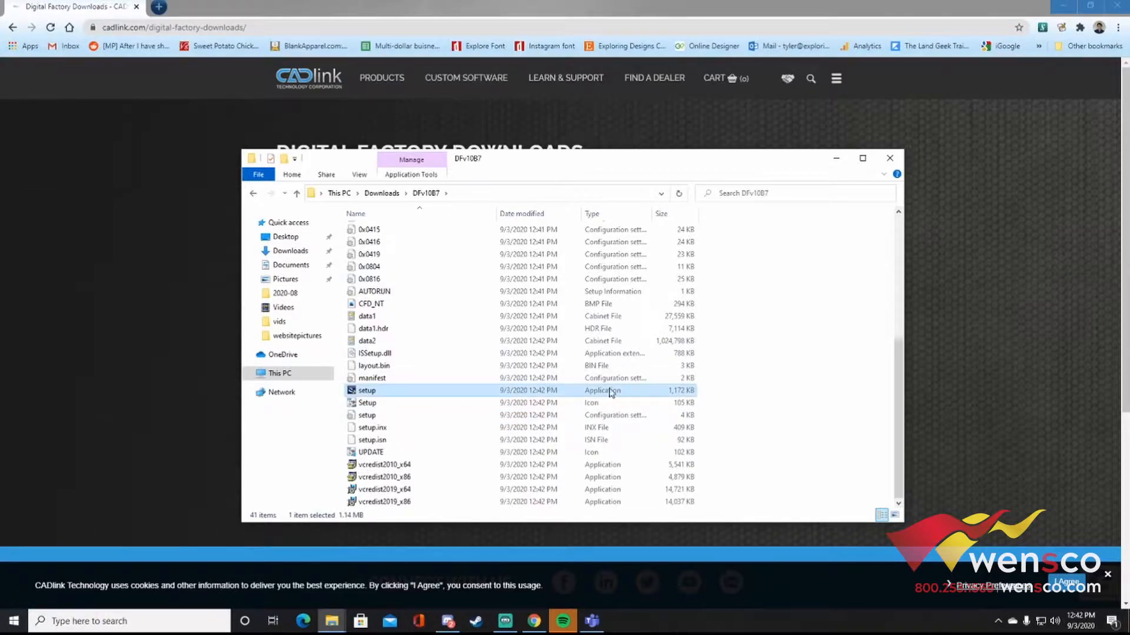
{"action": "double_click", "coordinate": [366, 395]}
{"action": "left_click", "coordinate": [600, 331]}
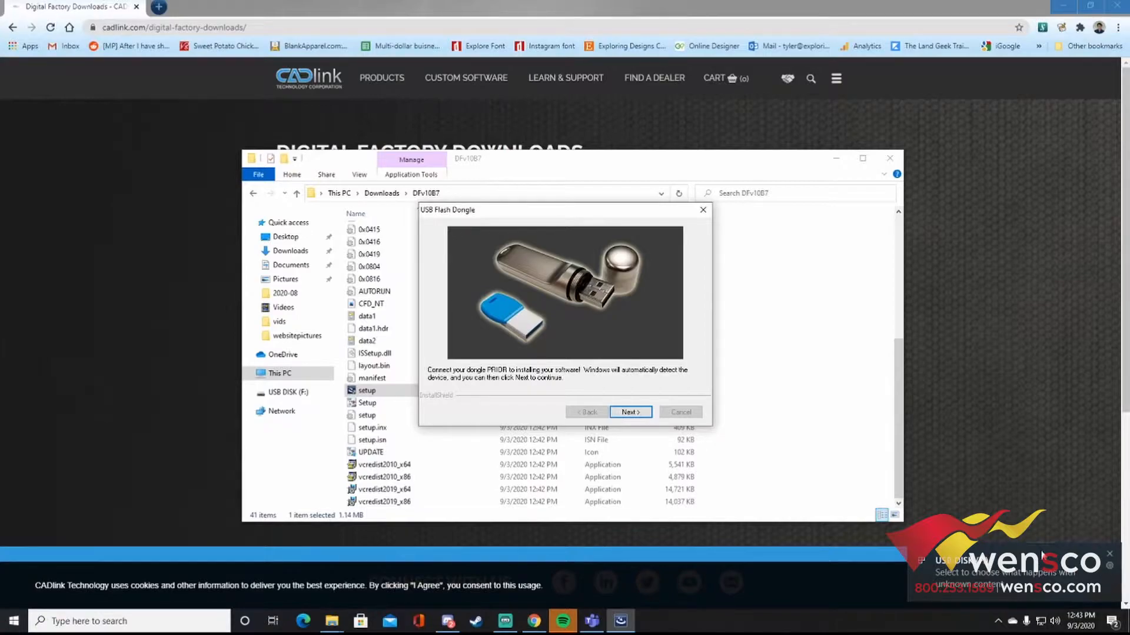
{"action": "left_click", "coordinate": [616, 411]}
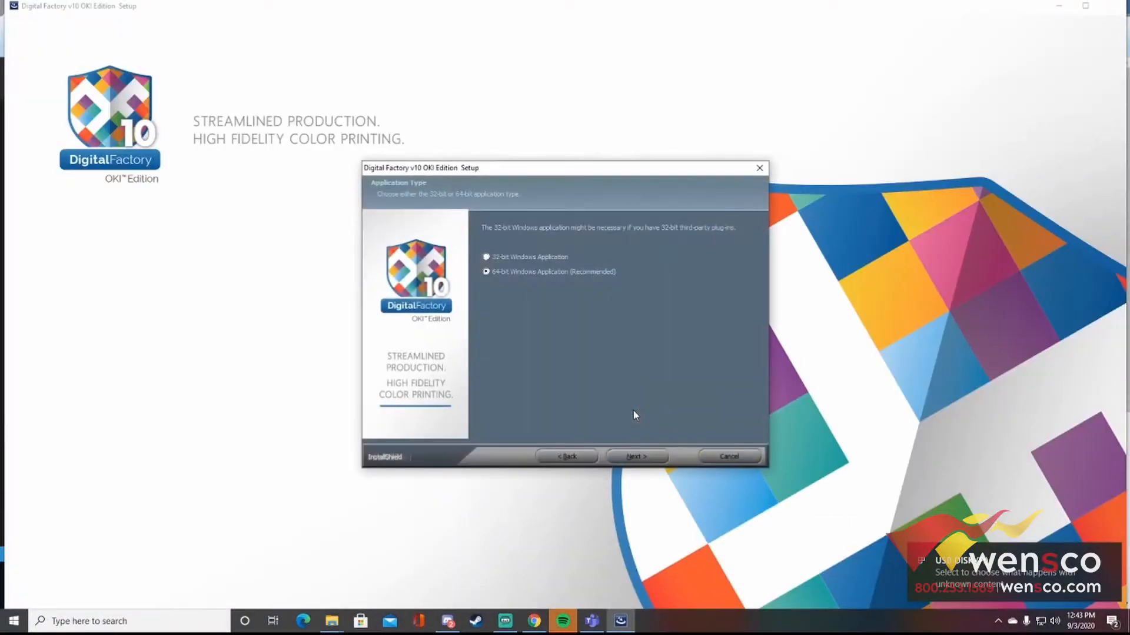
Step: Keep the recommended 64-bit Windows application type and accept the terms of the CADlink license agreement
{"action": "left_click", "coordinate": [656, 459]}
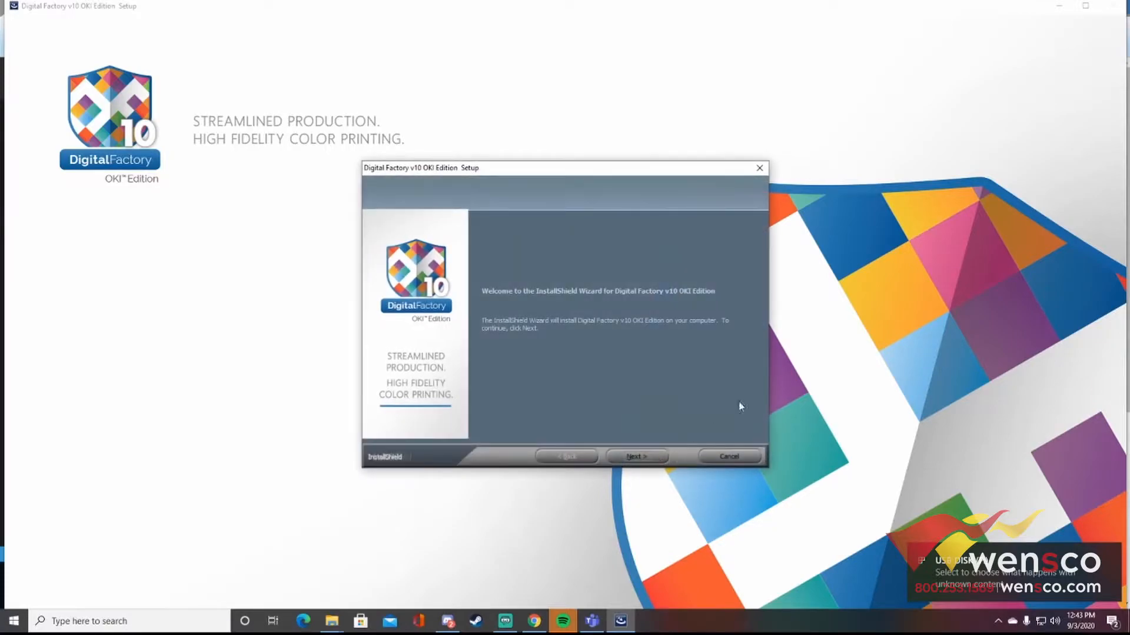
{"action": "left_click", "coordinate": [658, 459]}
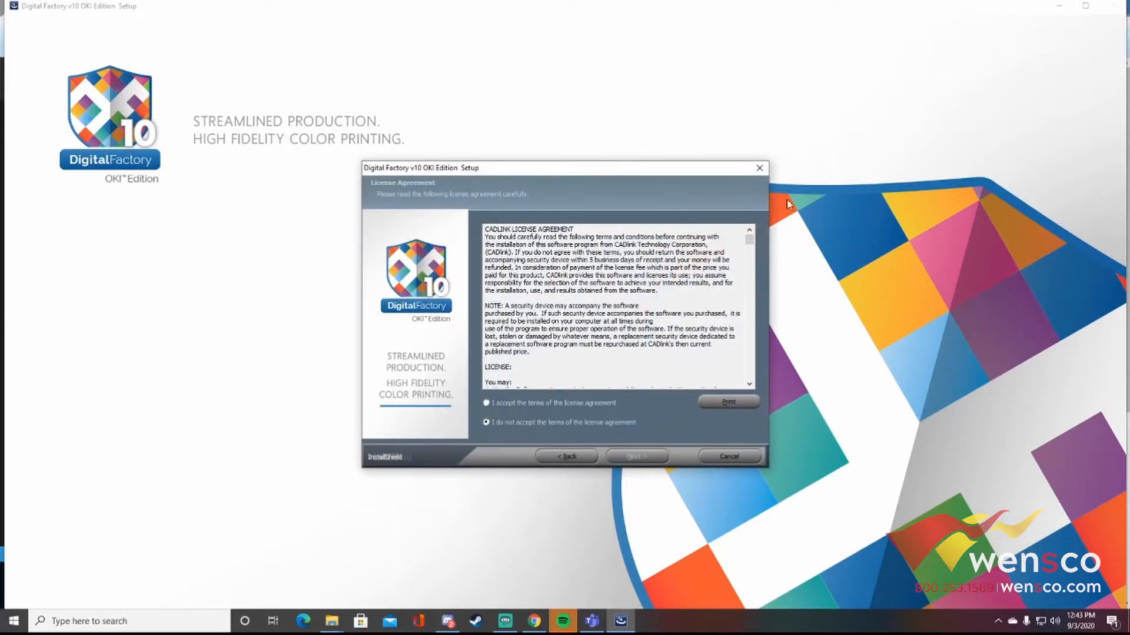
{"action": "left_click_drag", "start_coordinate": [749, 240], "coordinate": [721, 400]}
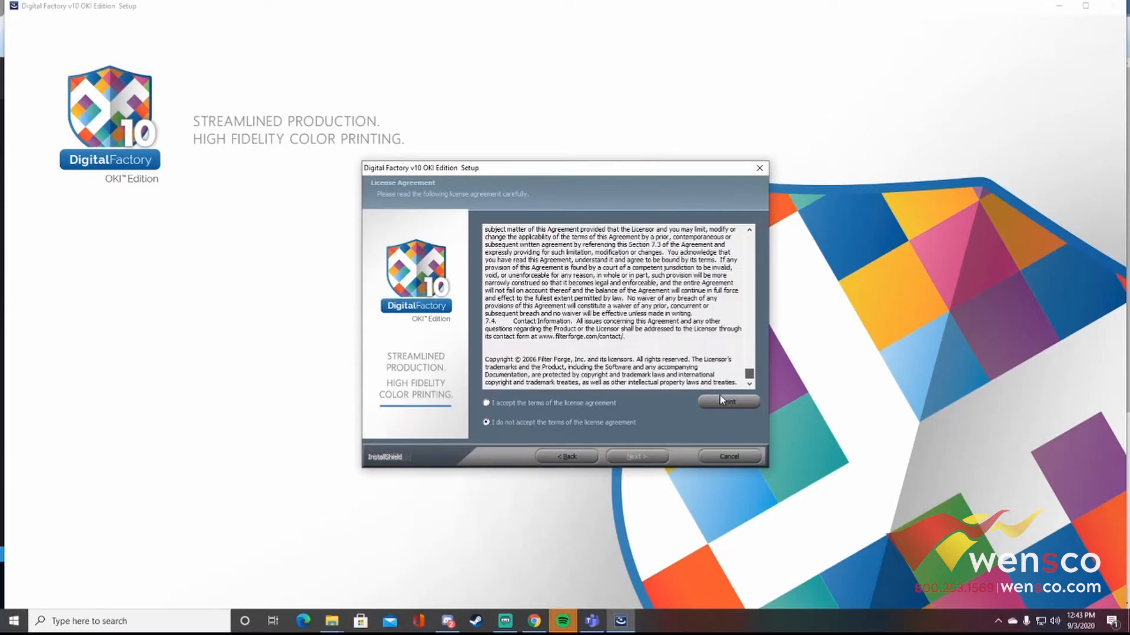
{"action": "left_click", "coordinate": [487, 404]}
{"action": "left_click", "coordinate": [650, 458]}
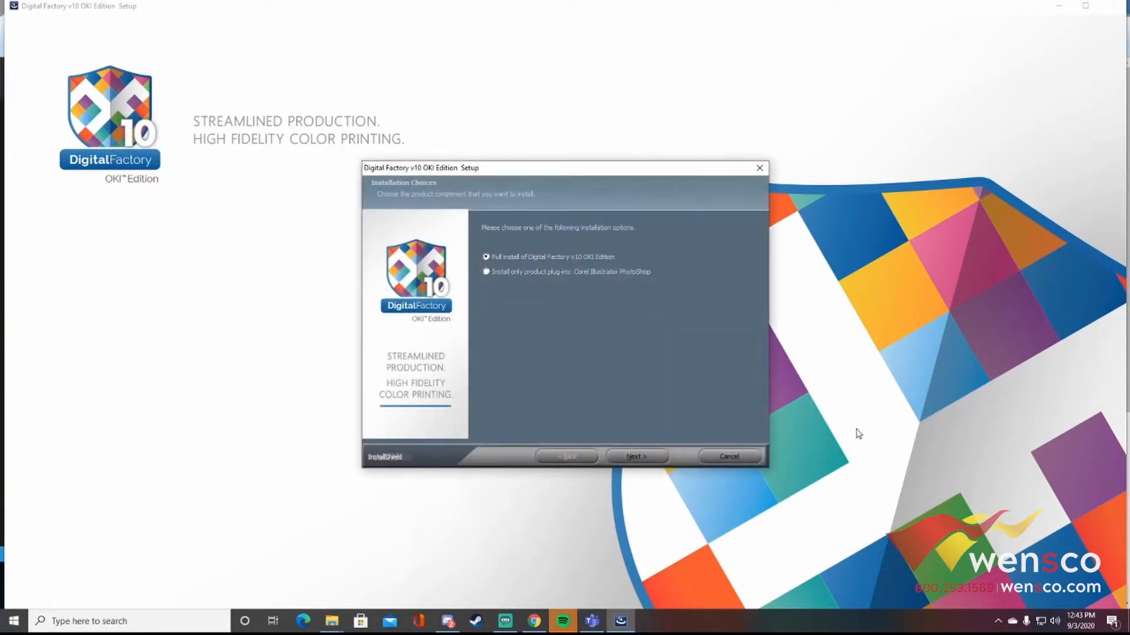
Step: Start a full install of Digital Factory v10 OKI Edition to C:\Digital Factory v10 OKI with the default program folder
{"action": "left_click", "coordinate": [655, 459]}
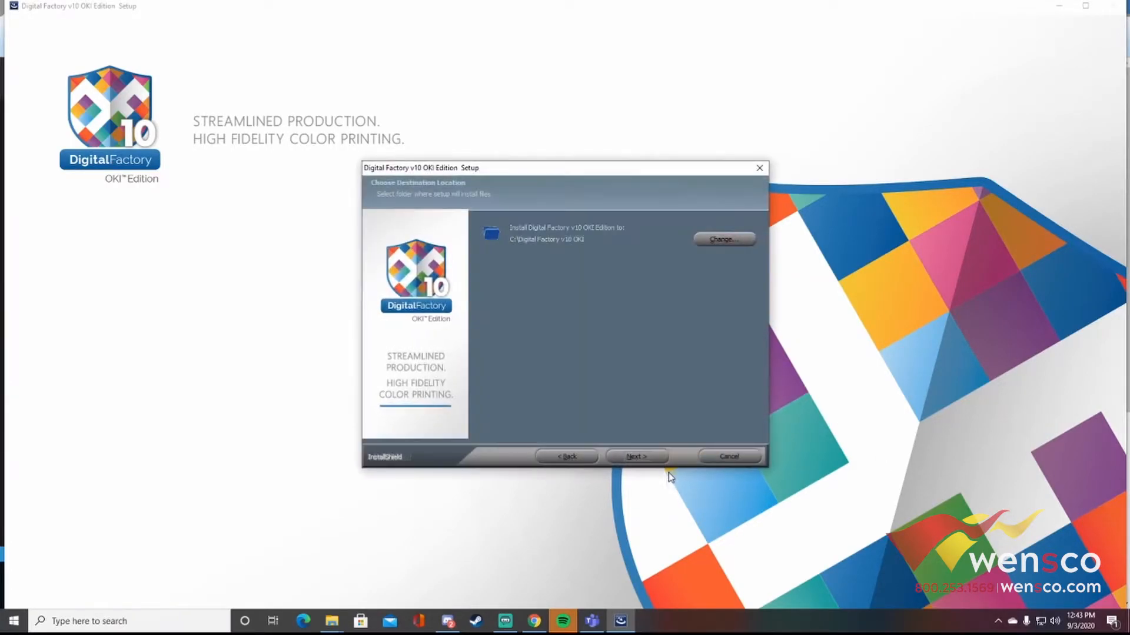
{"action": "left_click", "coordinate": [638, 455]}
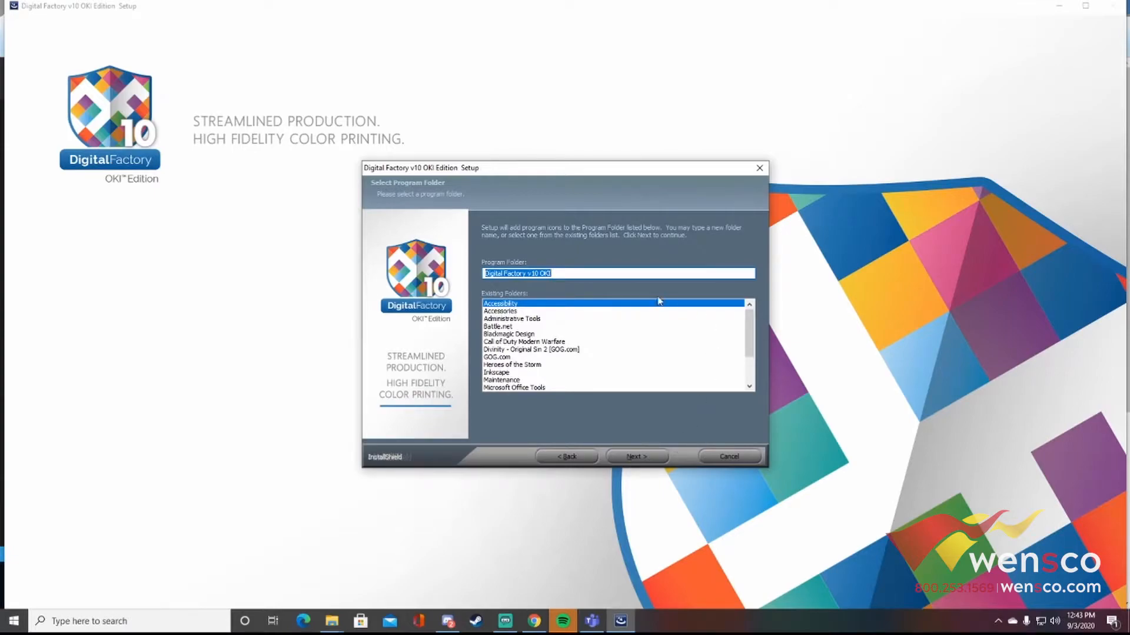
{"action": "left_click", "coordinate": [646, 461]}
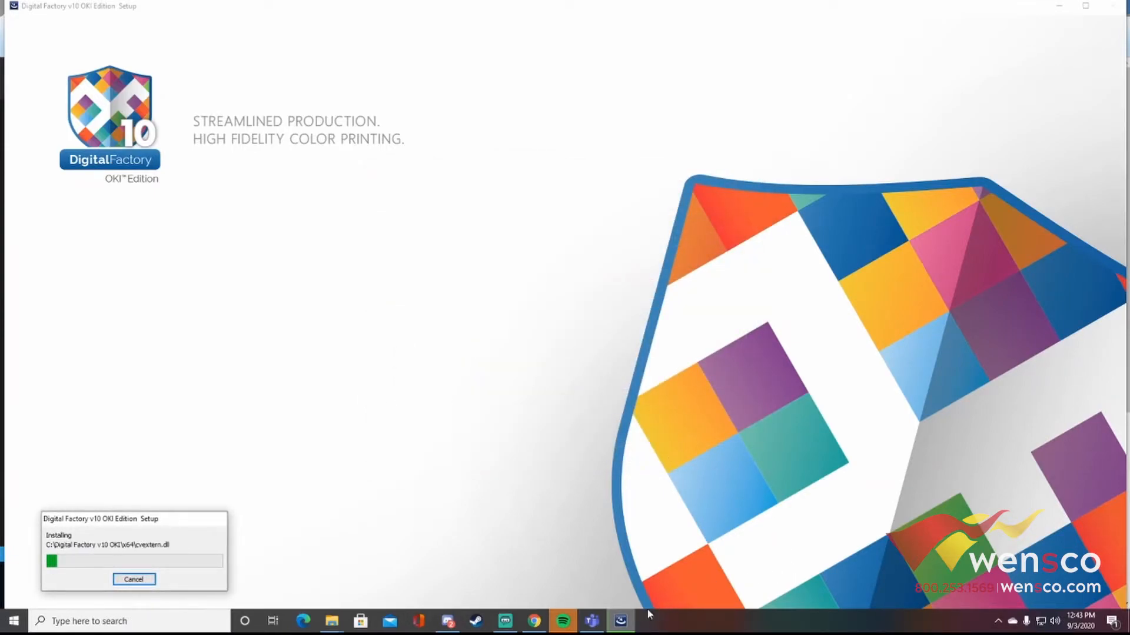
Step: Complete the First Time Setup with inches as display units and 2 decimal places
{"action": "mouse_move", "coordinate": [614, 626]}
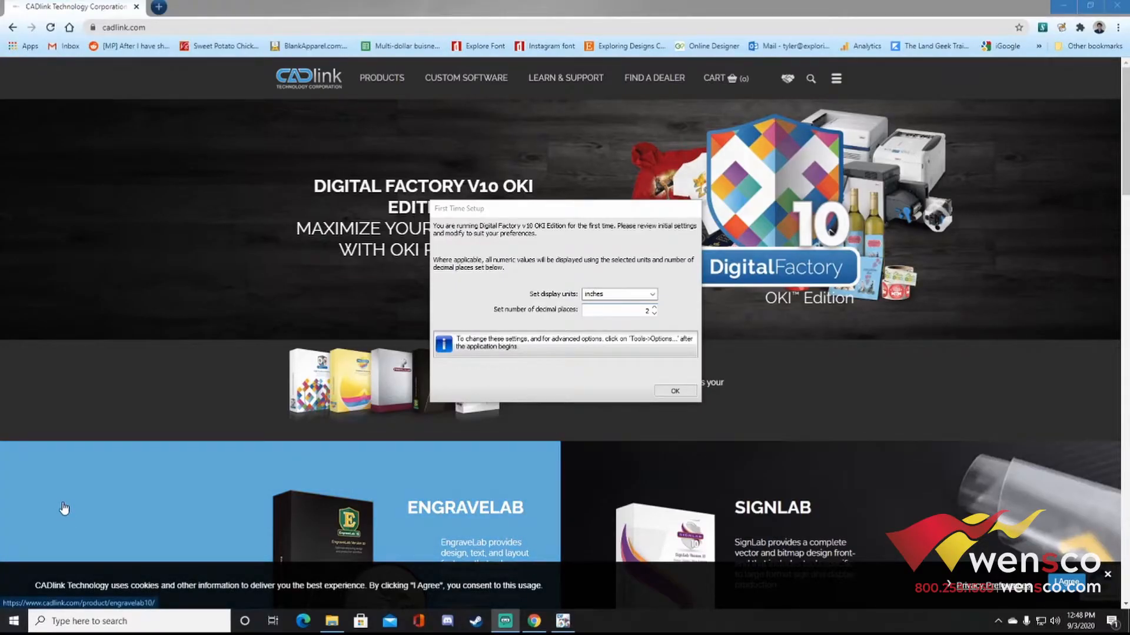
{"action": "left_click_drag", "start_coordinate": [579, 215], "coordinate": [575, 178]}
{"action": "left_click", "coordinate": [649, 257]}
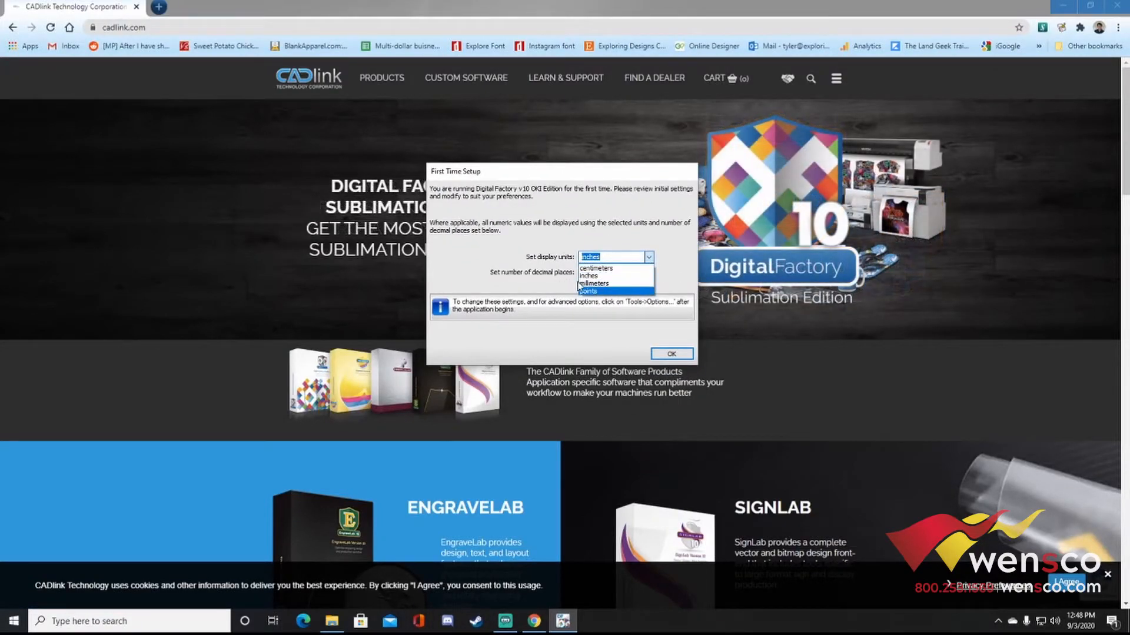
{"action": "left_click", "coordinate": [586, 277]}
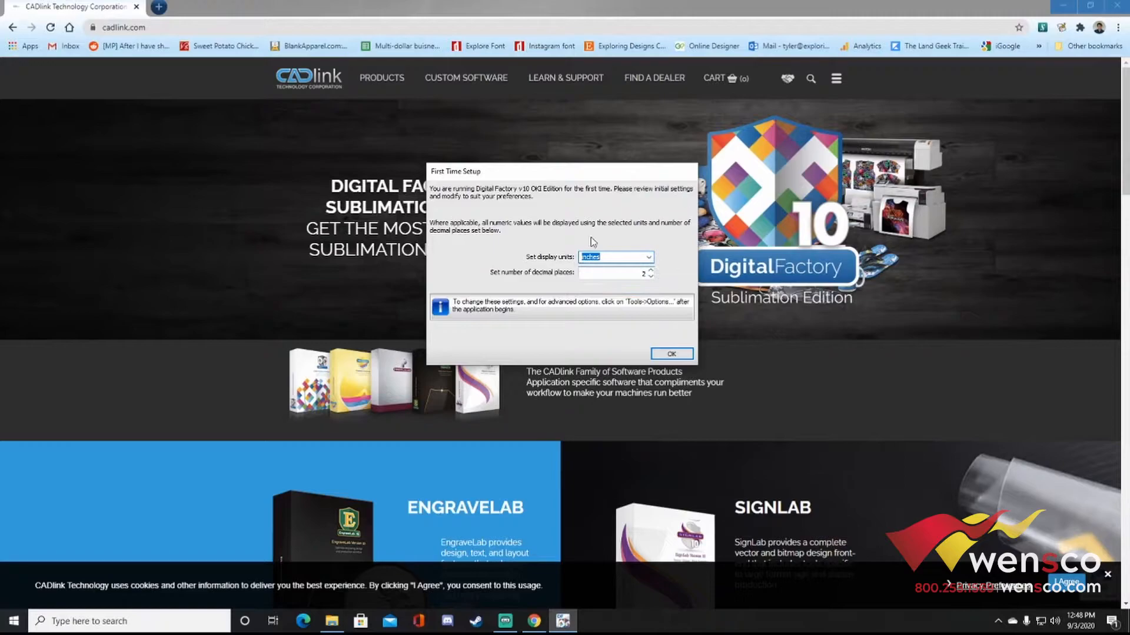
{"action": "left_click", "coordinate": [671, 353]}
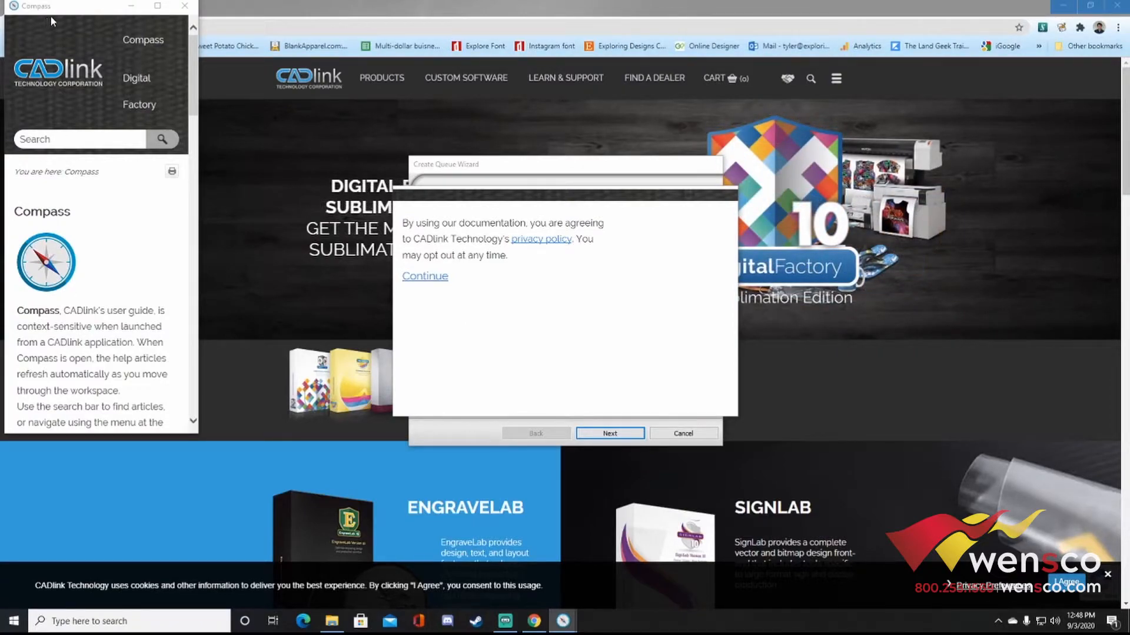
Step: Agree to the Compass documentation's privacy notice and postpone the product registration
{"action": "left_click", "coordinate": [425, 276]}
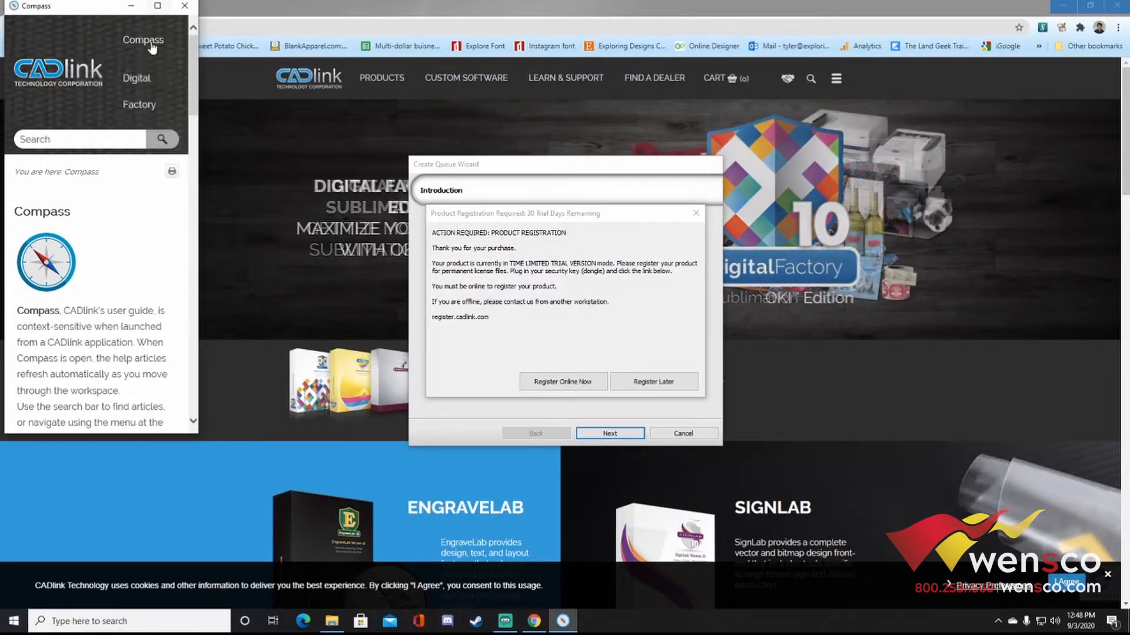
{"action": "left_click_drag", "start_coordinate": [517, 223], "coordinate": [469, 203]}
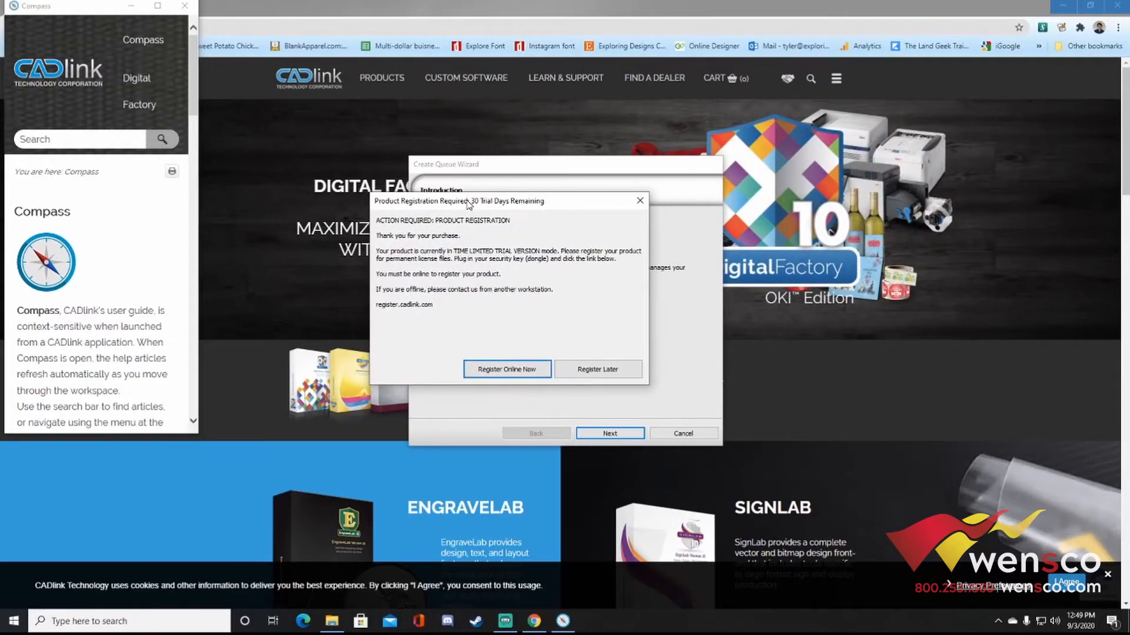
{"action": "left_click", "coordinate": [596, 370]}
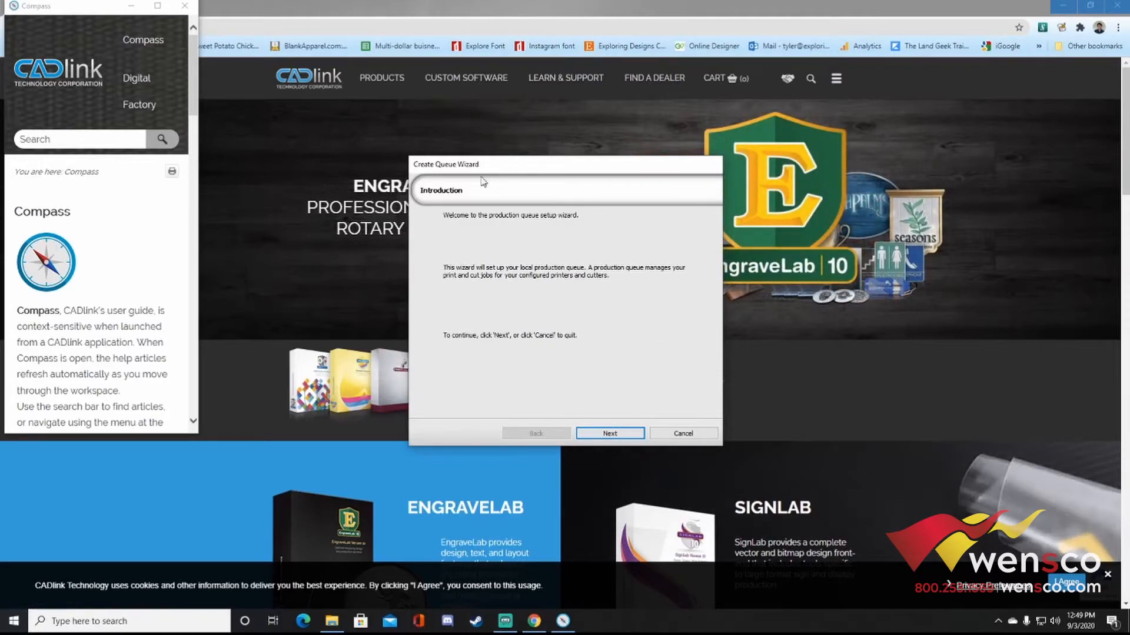
Step: In the Create Queue Wizard, install the OKI PRO8432WT Production printer using the package from the Cloud server
{"action": "left_click", "coordinate": [609, 435]}
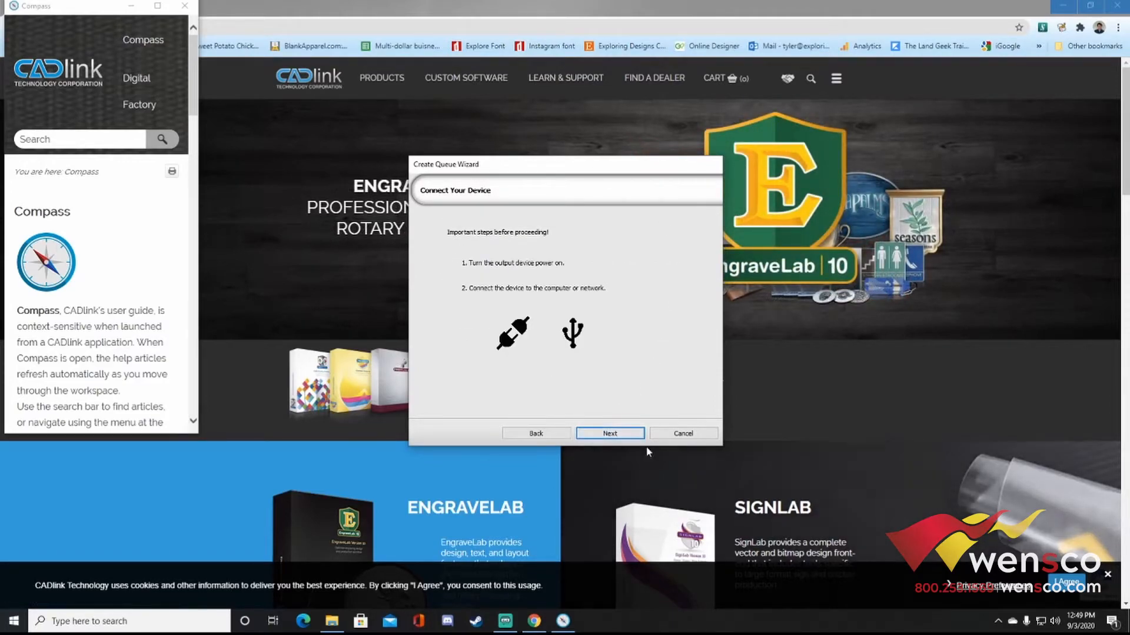
{"action": "left_click", "coordinate": [606, 436]}
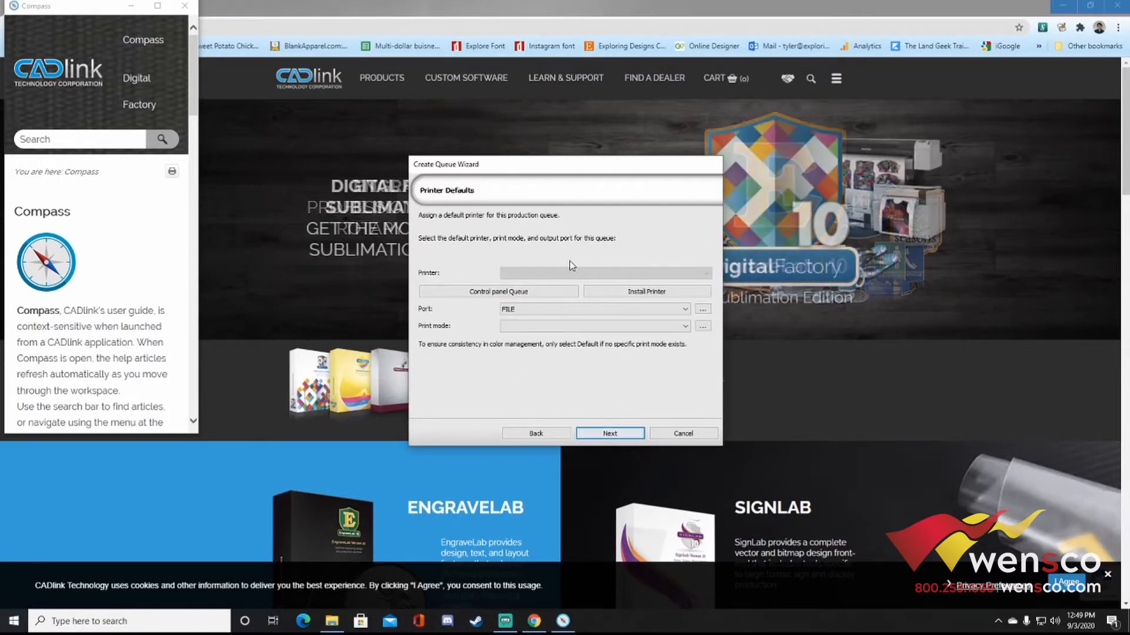
{"action": "left_click", "coordinate": [630, 296]}
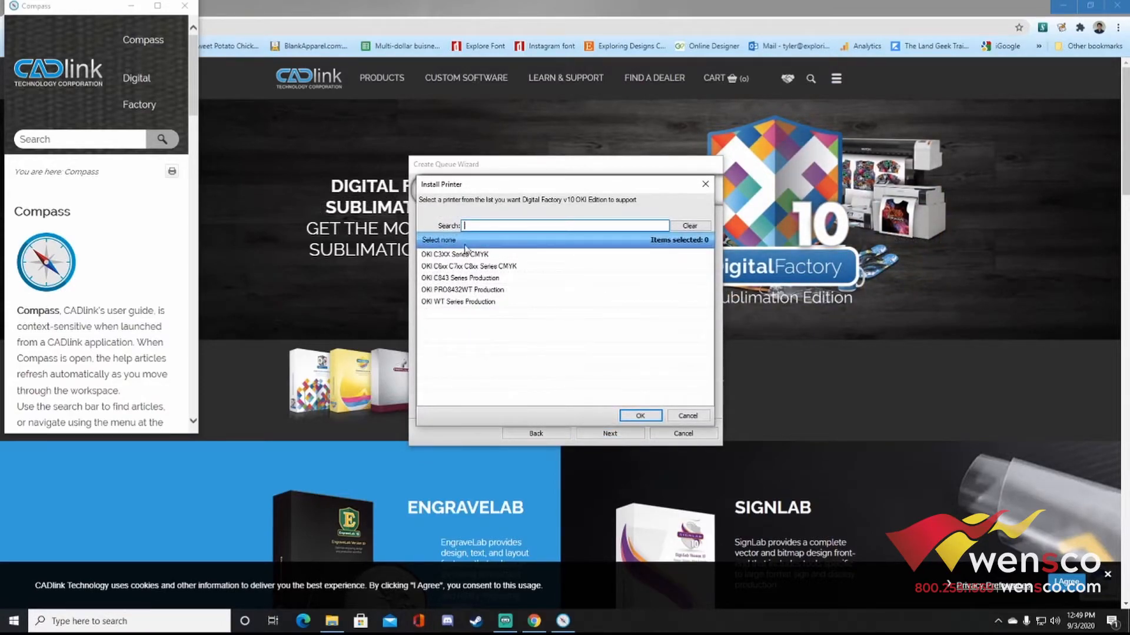
{"action": "left_click", "coordinate": [465, 291]}
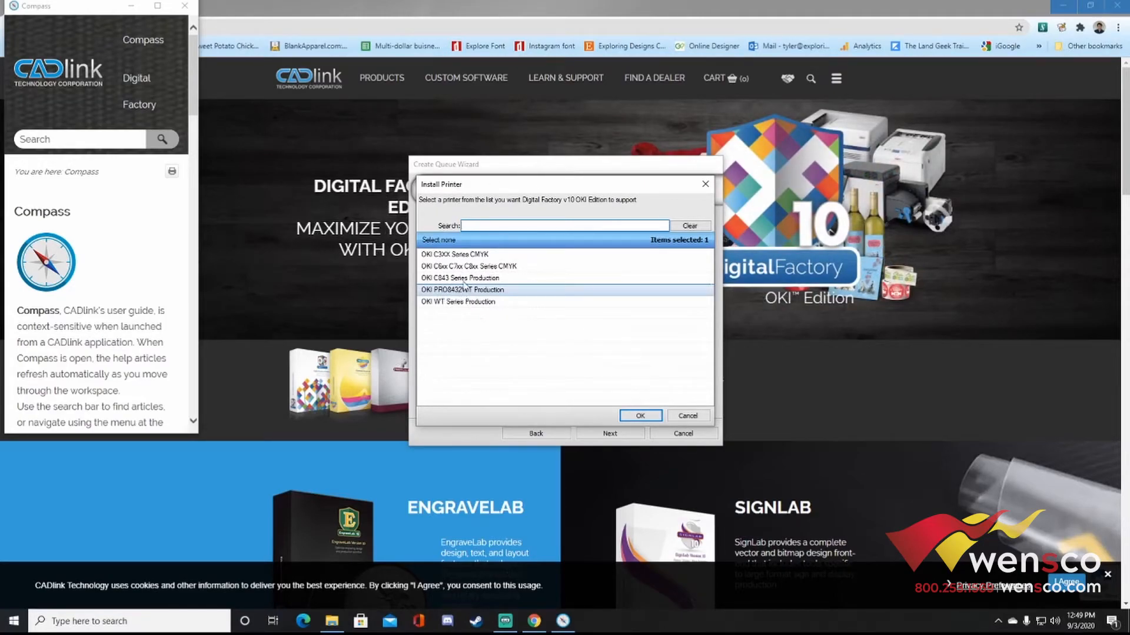
{"action": "left_click", "coordinate": [657, 413]}
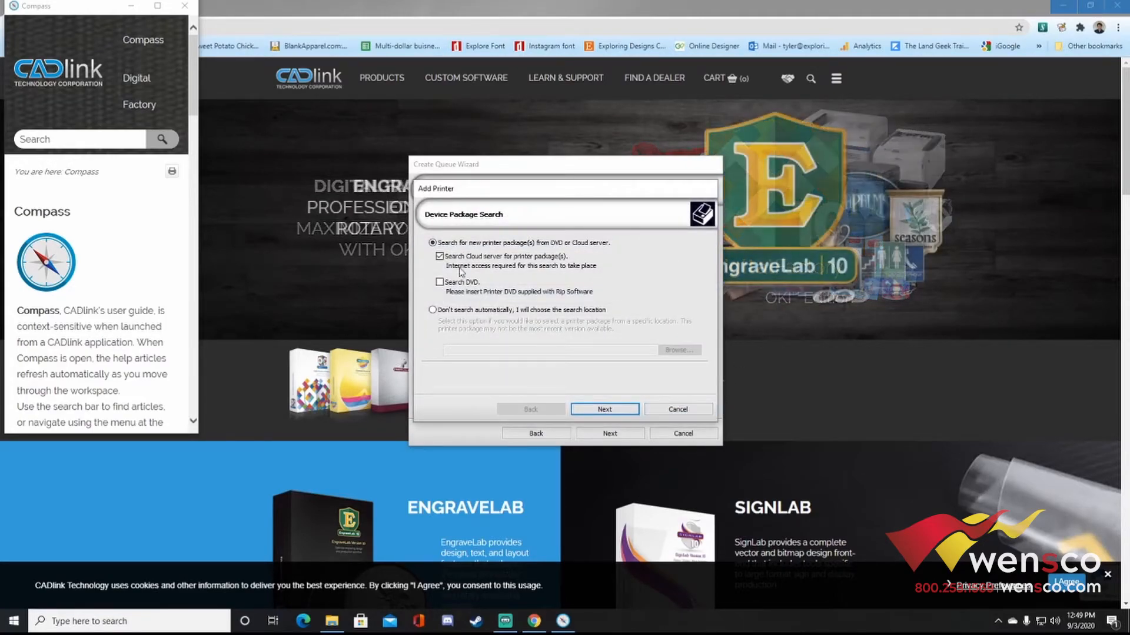
{"action": "left_click", "coordinate": [606, 410]}
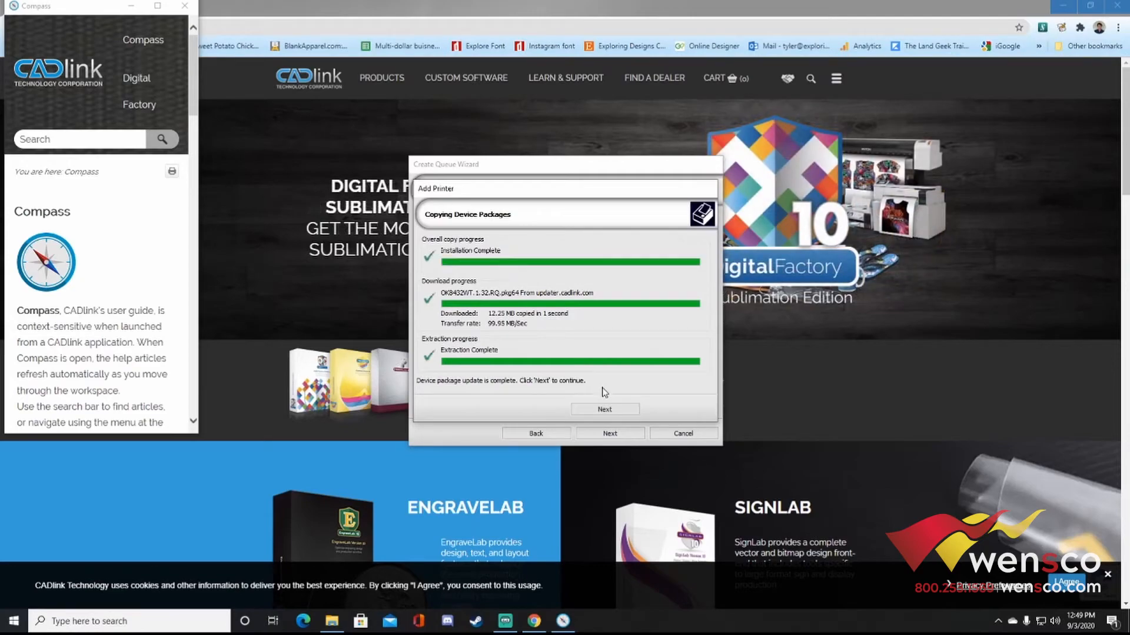
{"action": "left_click", "coordinate": [598, 409]}
Step: Set the printer port to Printer_USB-001, finish adding the printer and continue past the queue's Printer Defaults
{"action": "left_click", "coordinate": [524, 267]}
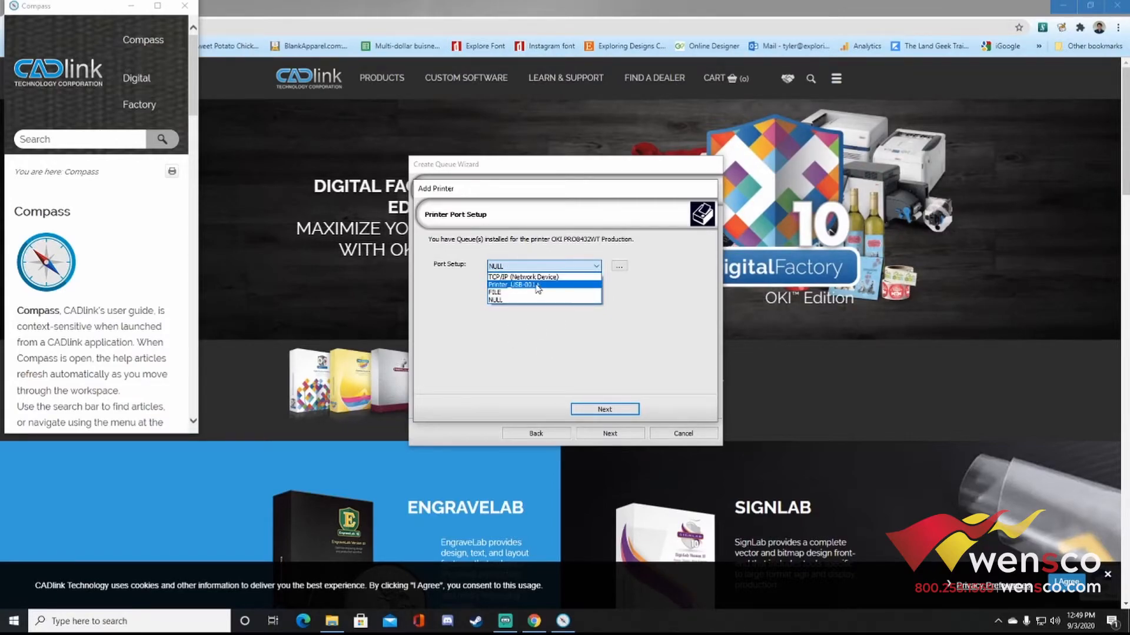
{"action": "left_click", "coordinate": [533, 285]}
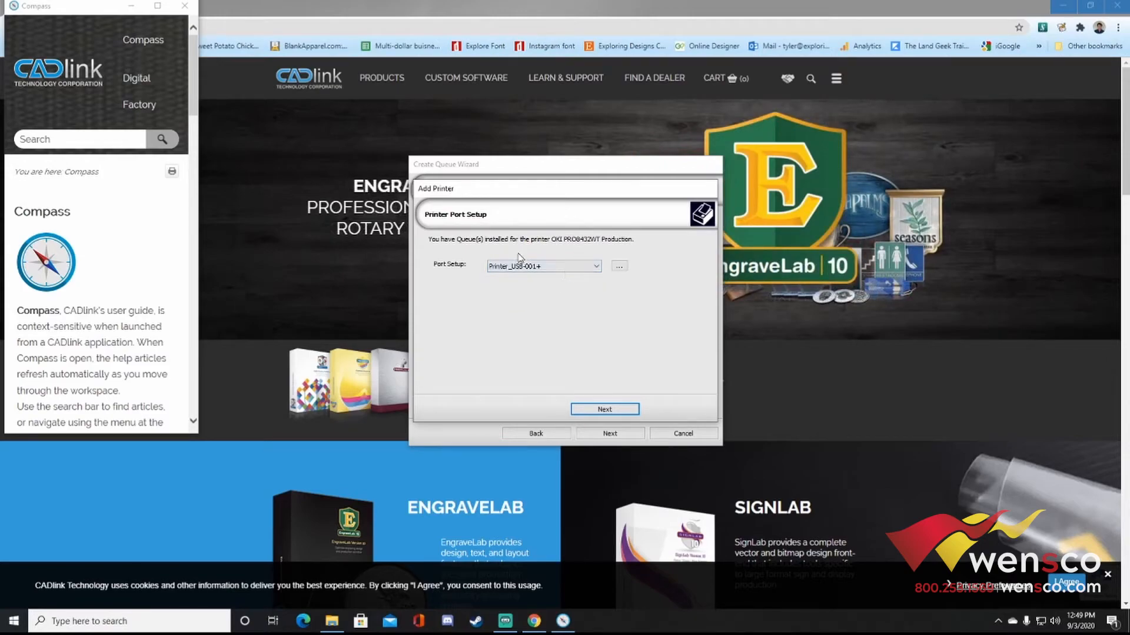
{"action": "left_click", "coordinate": [616, 411]}
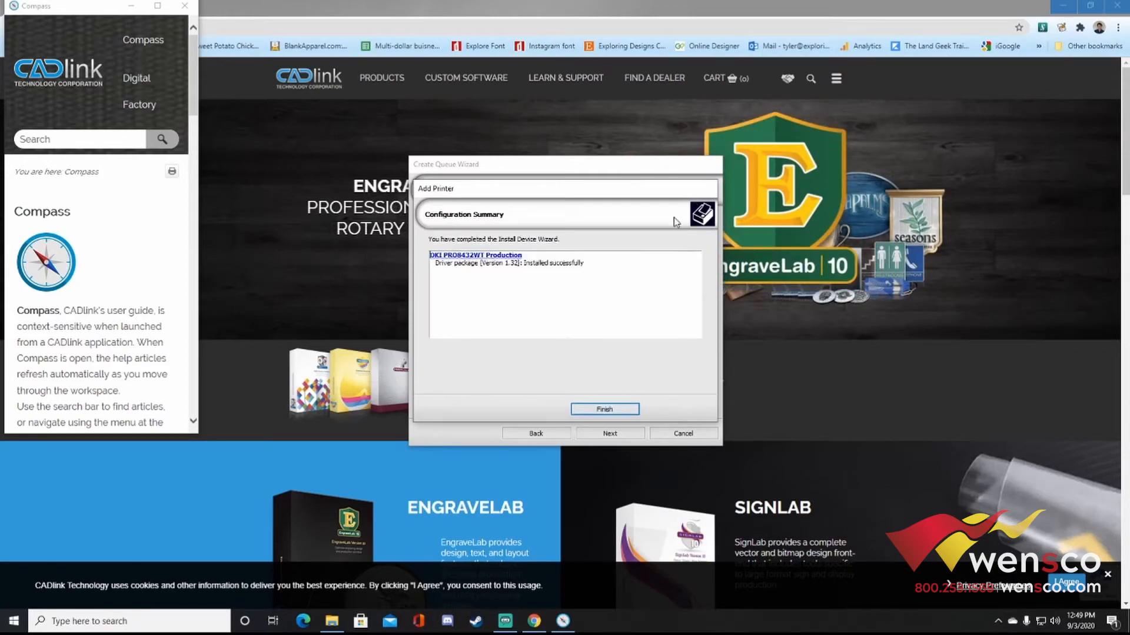
{"action": "left_click", "coordinate": [605, 409]}
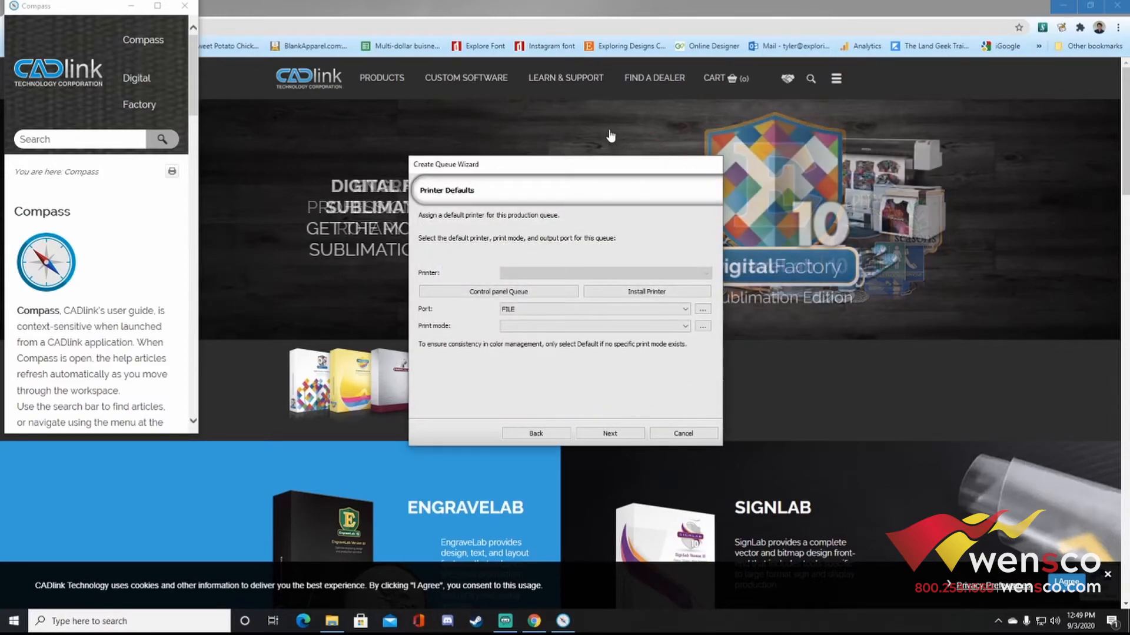
{"action": "left_click", "coordinate": [640, 435]}
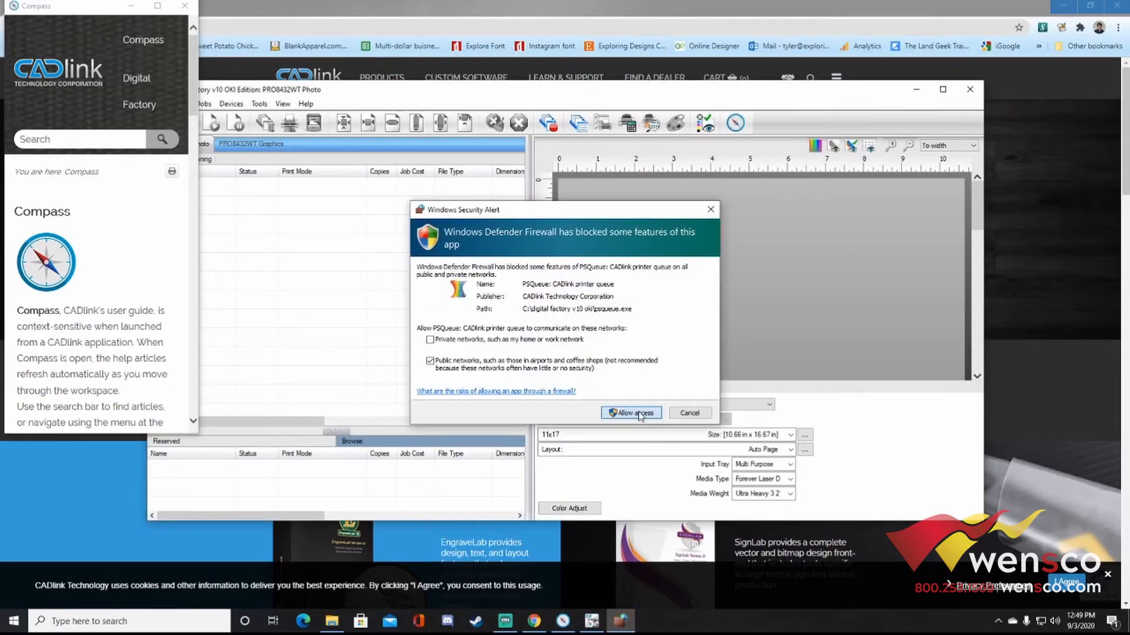
Step: Allow the CADlink printer queue through the firewall on public networks and move the Digital Factory window clear of the Compass help
{"action": "left_click", "coordinate": [637, 413]}
{"action": "left_click_drag", "start_coordinate": [360, 93], "coordinate": [418, 50]}
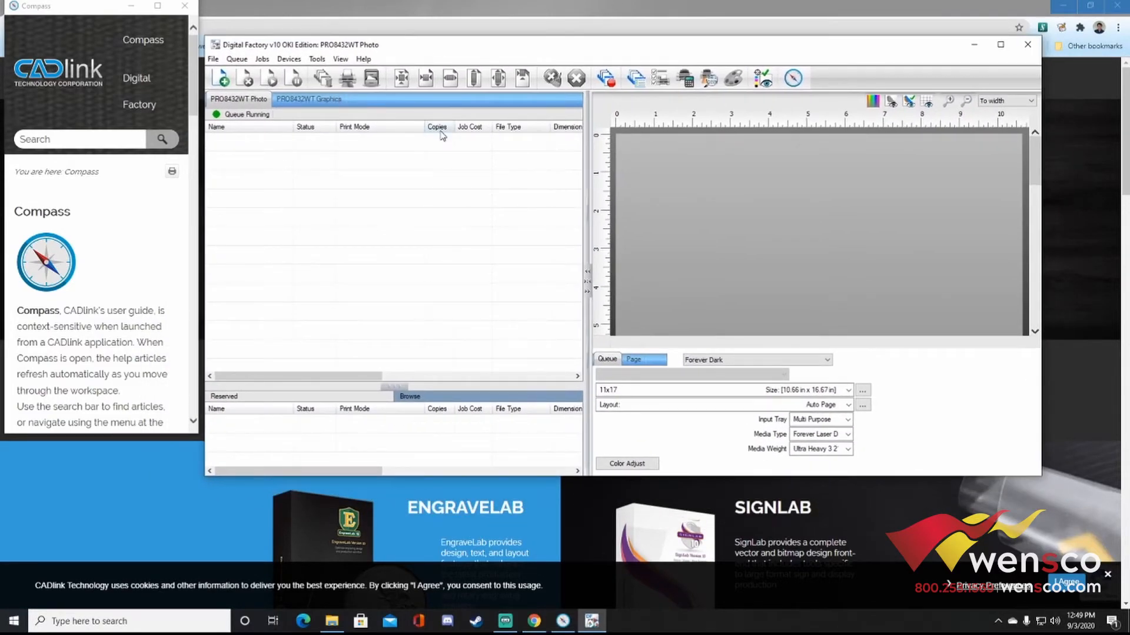
Step: Compare the PRO8432WT Photo and PRO8432WT Graphics queues by switching between them
{"action": "left_click", "coordinate": [307, 100]}
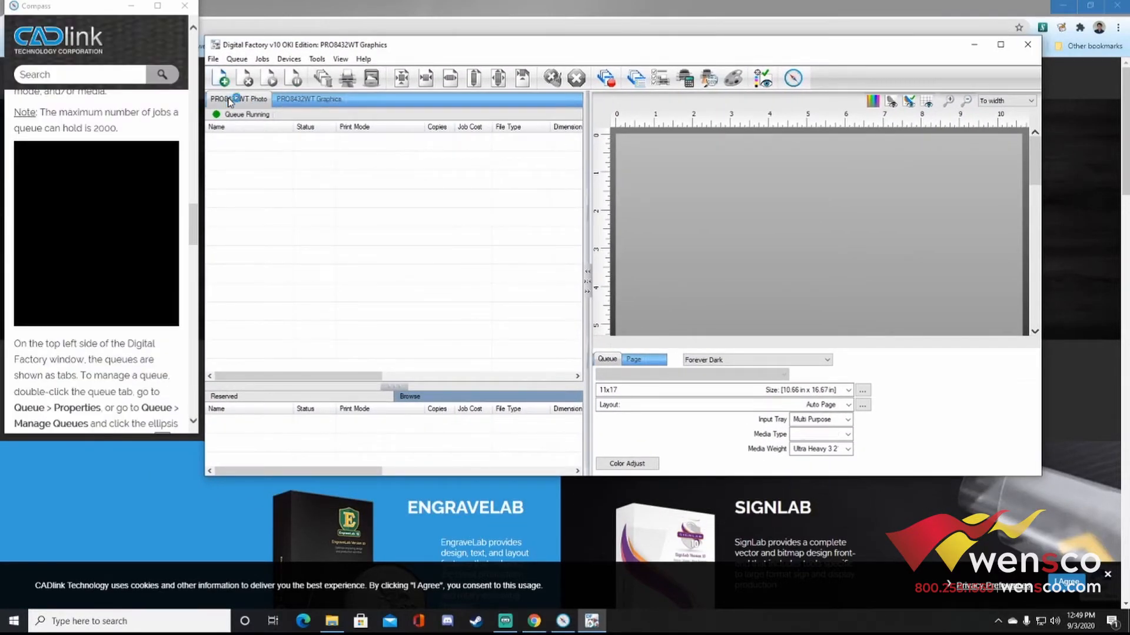
{"action": "left_click", "coordinate": [243, 101]}
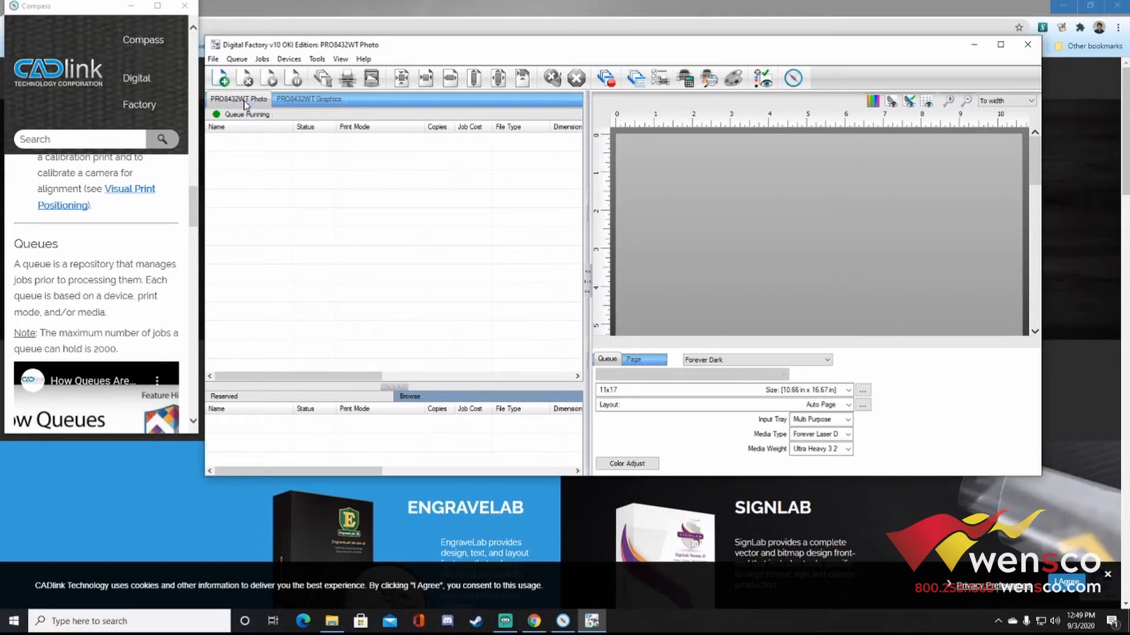
{"action": "left_click", "coordinate": [319, 101]}
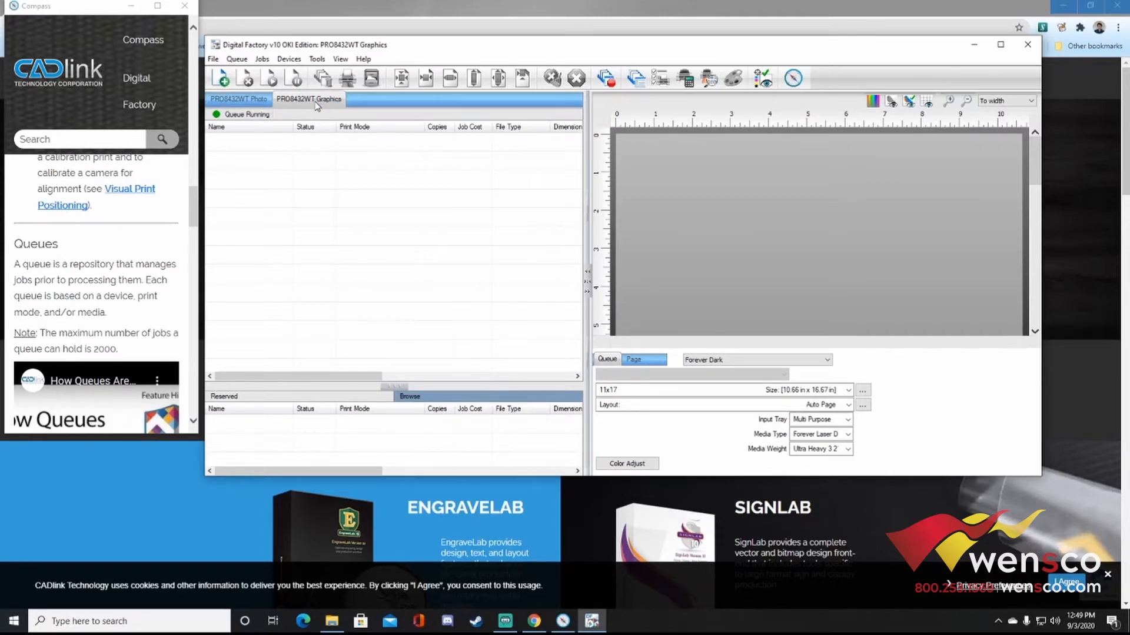
{"action": "left_click", "coordinate": [252, 103]}
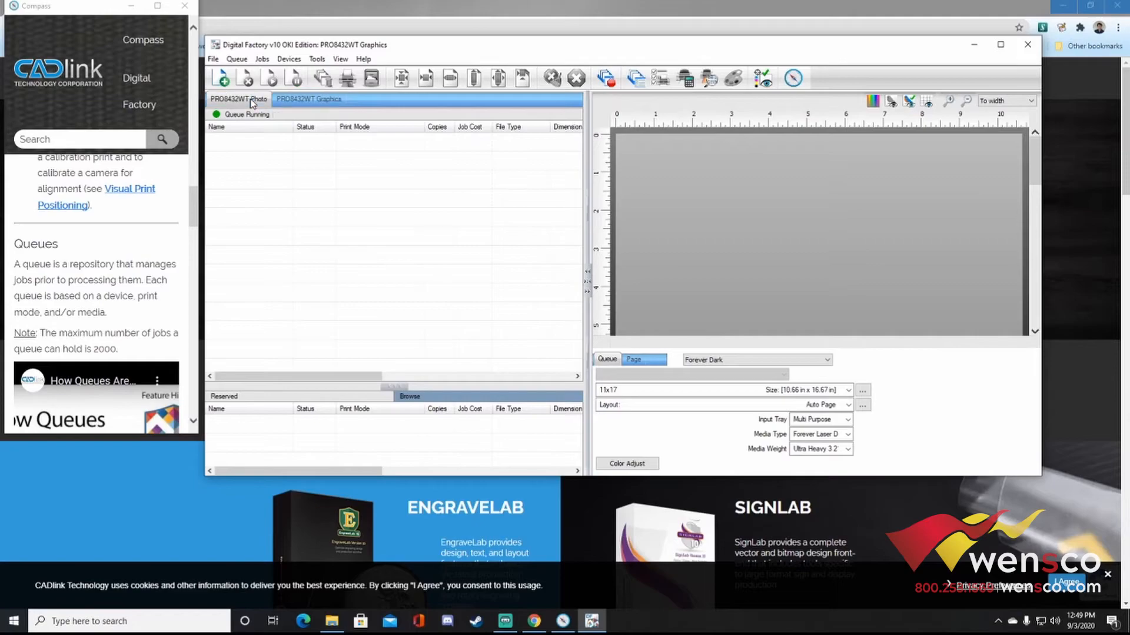
Step: Open the image test.png as a job in the PRO8432WT Graphics queue
{"action": "left_click", "coordinate": [307, 100]}
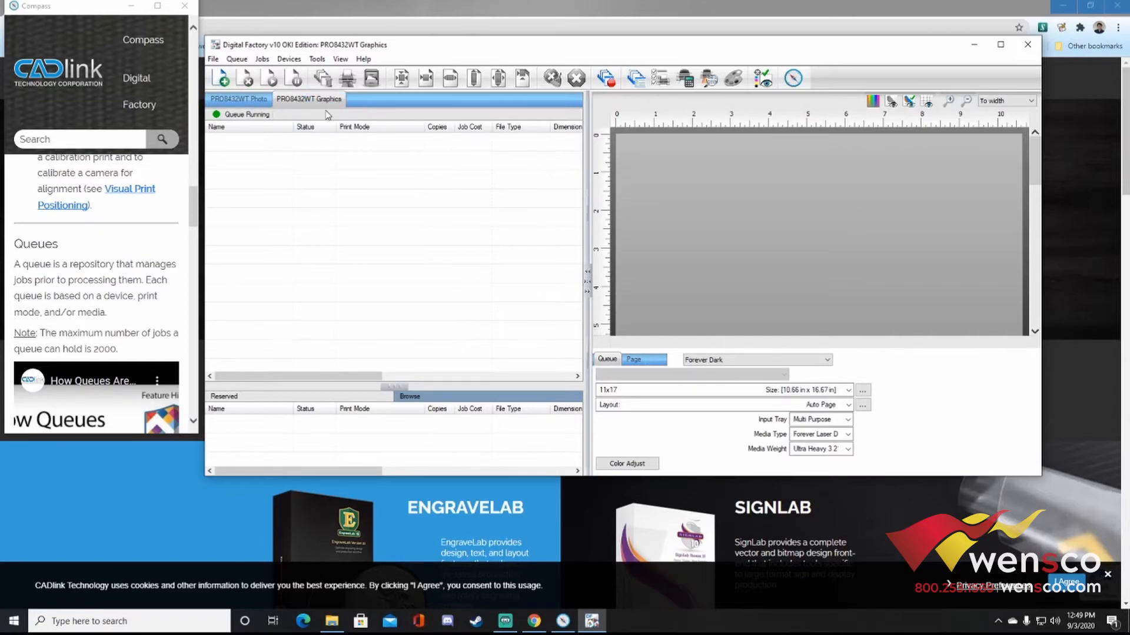
{"action": "left_click", "coordinate": [214, 59]}
{"action": "left_click", "coordinate": [238, 71]}
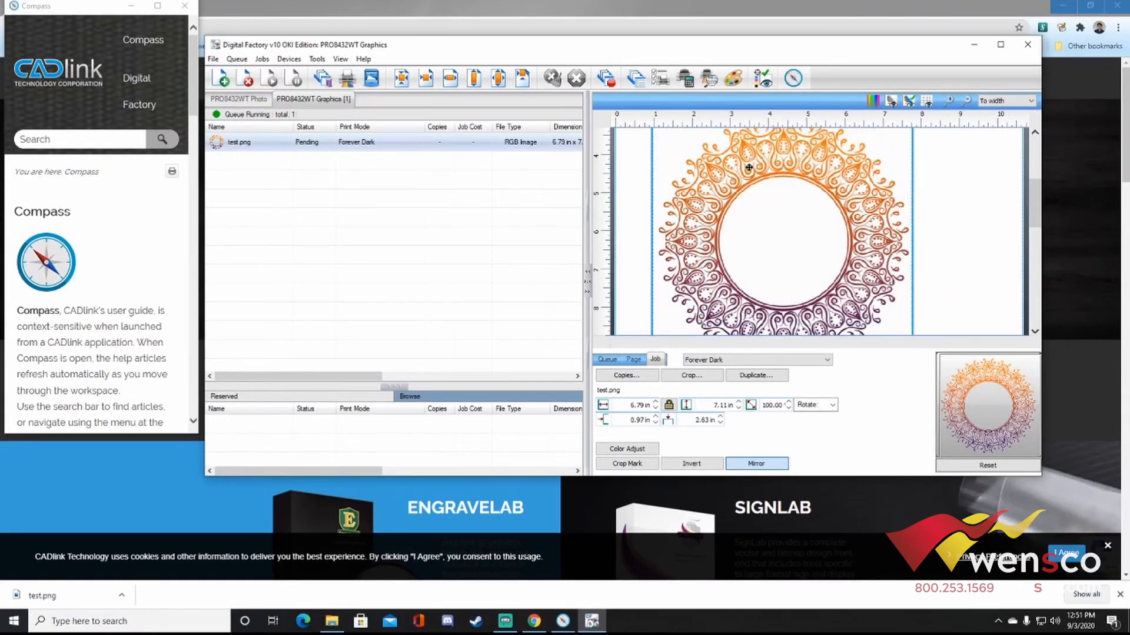
Step: Move the test.png job to the page's upper left corner, with offsets of about 0.49 in and 0.46 in
{"action": "left_click_drag", "start_coordinate": [1037, 215], "coordinate": [1032, 154]}
{"action": "left_click_drag", "start_coordinate": [778, 279], "coordinate": [760, 195]}
{"action": "scroll", "coordinate": [857, 236], "scroll_direction": "down", "scroll_amount": 1}
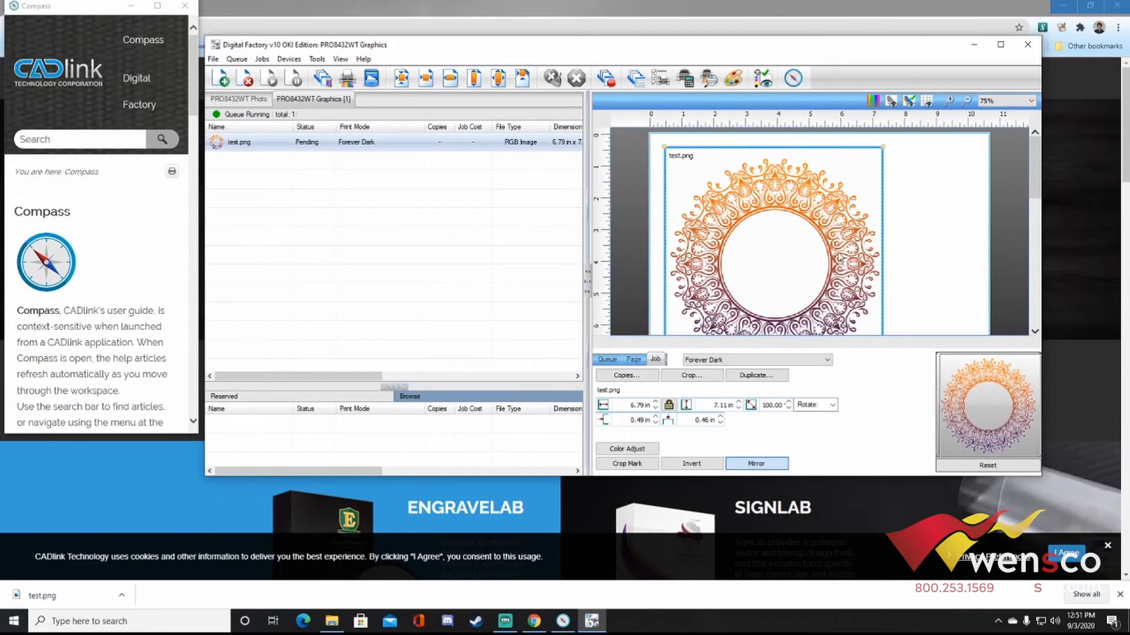
Step: Check the rest of the page layout and print the test.png job from the Graphics queue
{"action": "scroll", "coordinate": [839, 259], "scroll_direction": "down", "scroll_amount": 1}
{"action": "left_click_drag", "start_coordinate": [1036, 205], "coordinate": [1030, 255]}
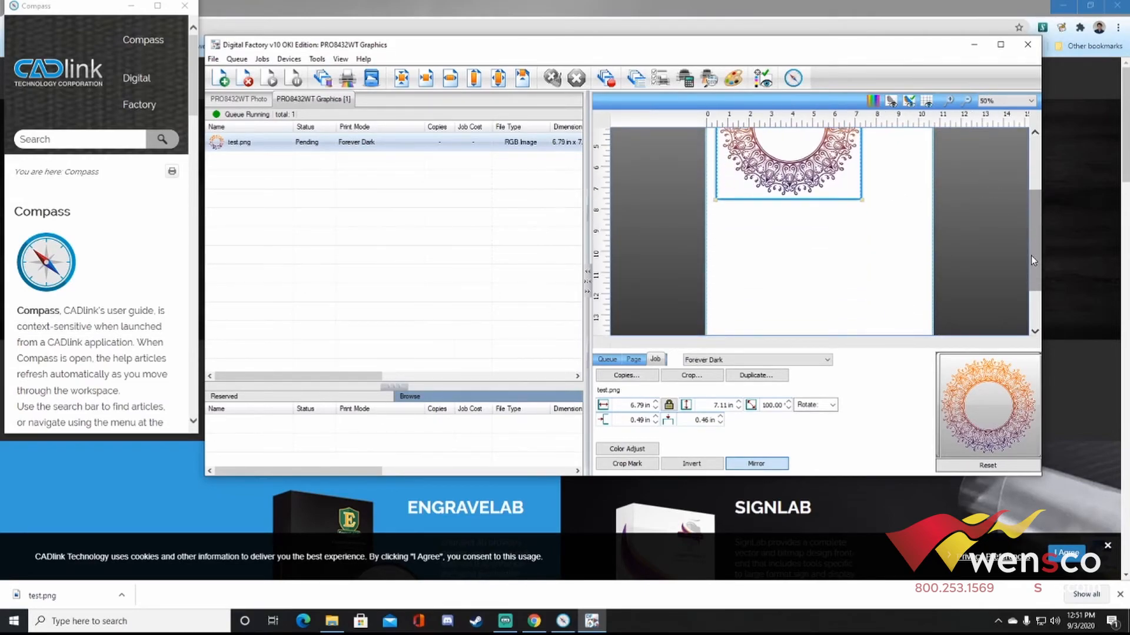
{"action": "left_click", "coordinate": [348, 78]}
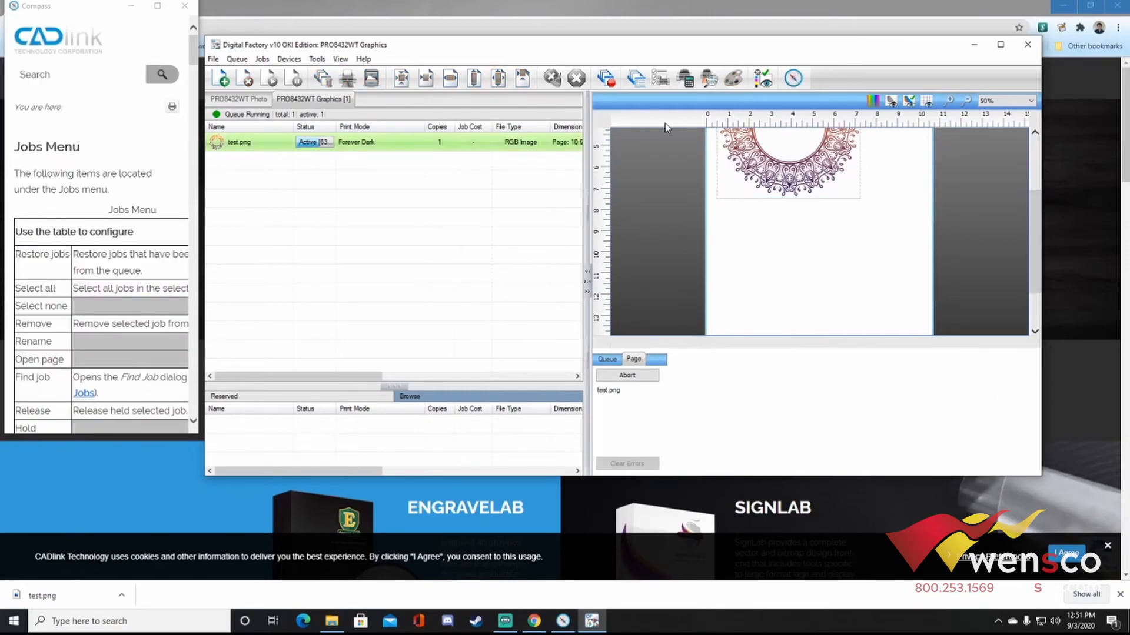